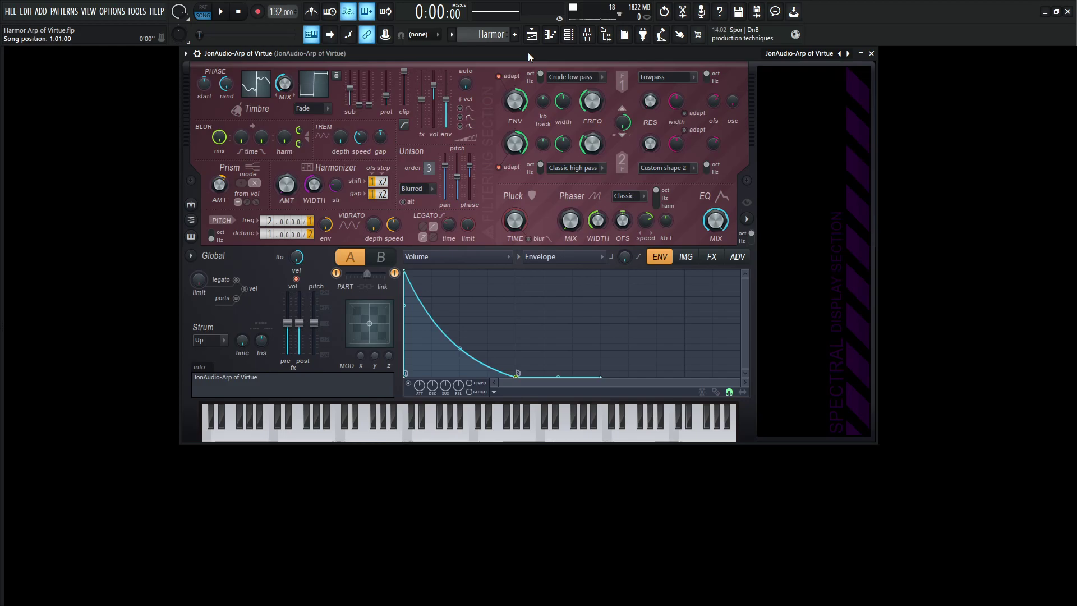
Step: Play the Arp of Virtue pattern and view its chord-and-arpeggio notes in the piano roll
key("space")
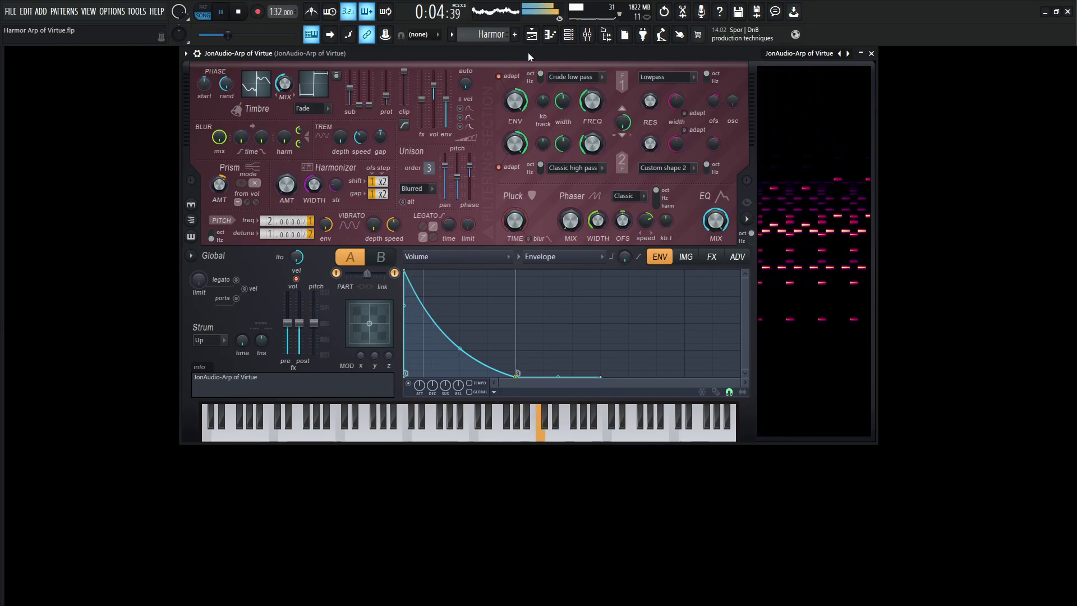
key("F7")
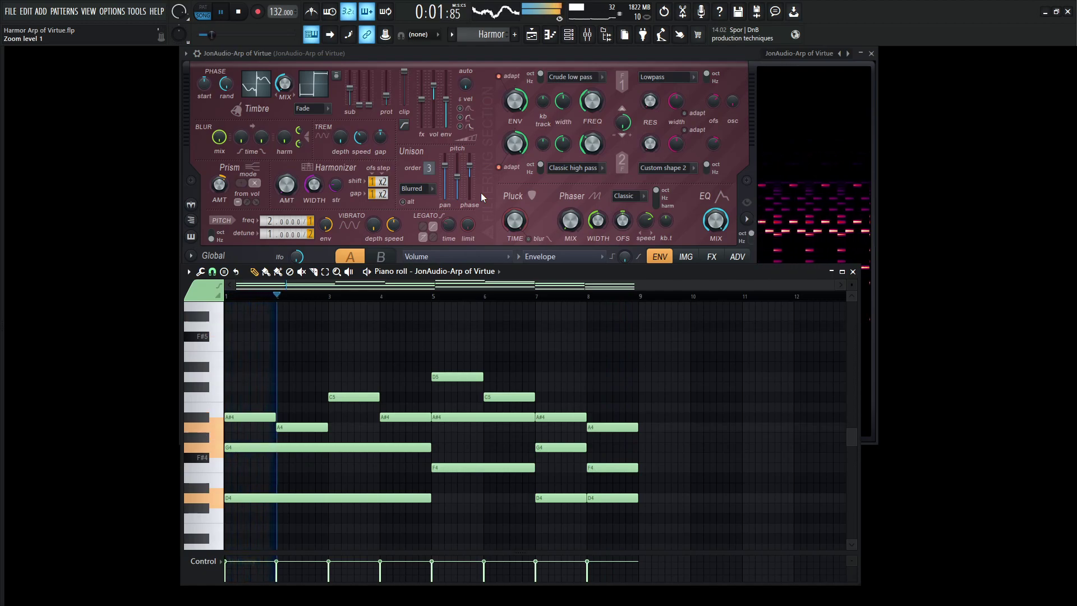
Step: Stop playback and close the piano roll to return to Harmor's volume envelope
key("space")
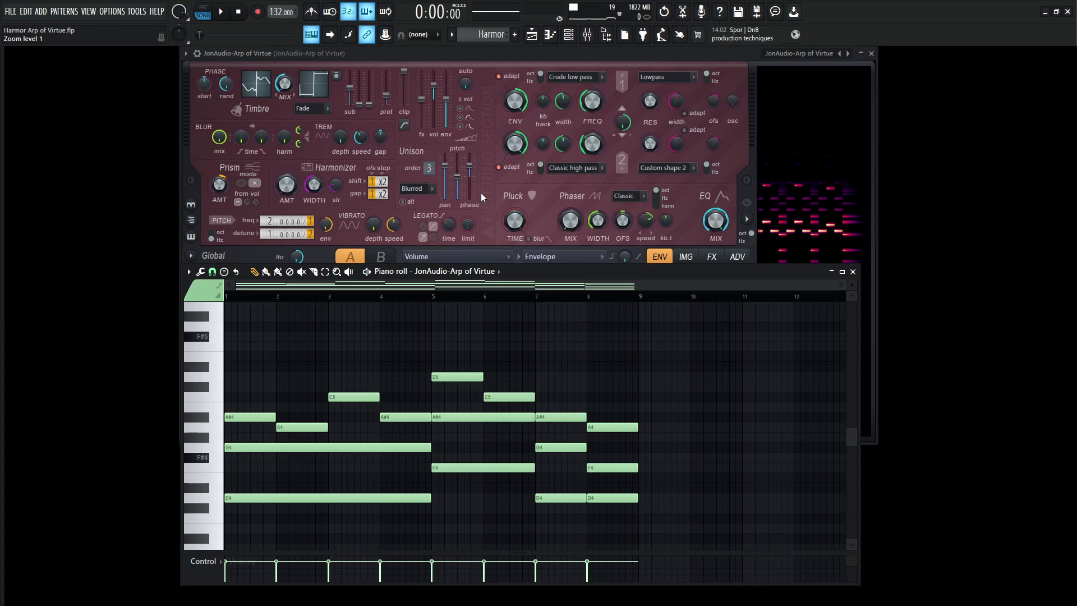
key("F7")
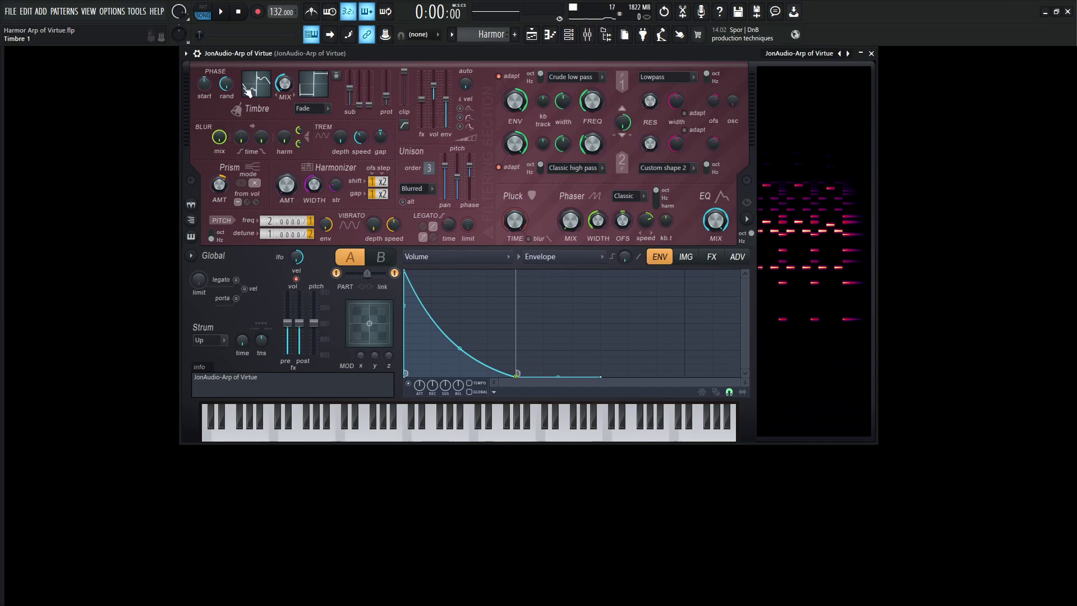
left_click(198, 54)
left_click(221, 74)
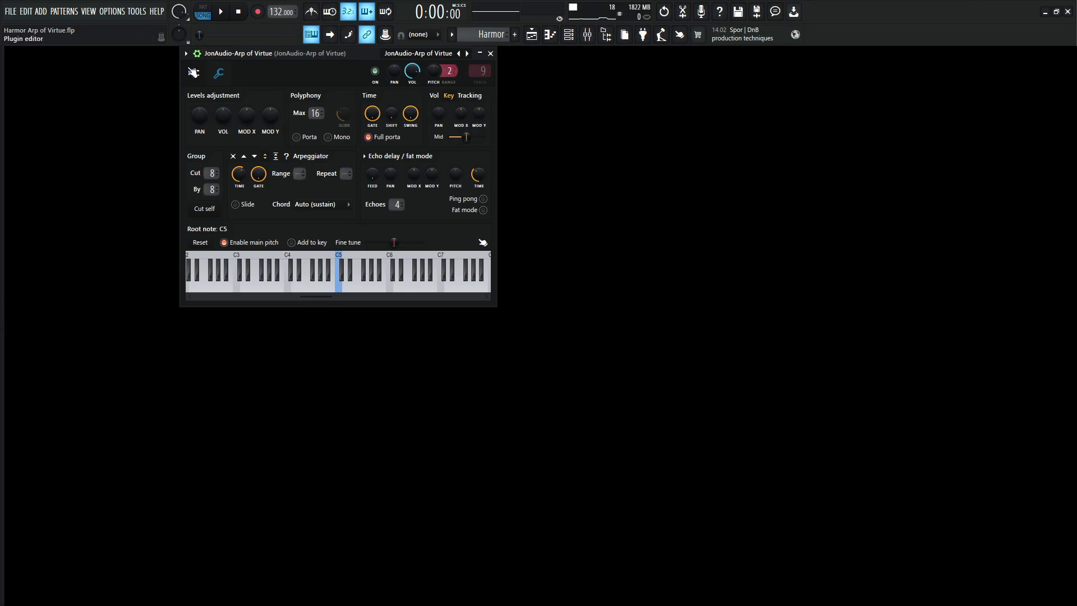
left_click(194, 73)
left_click(197, 53)
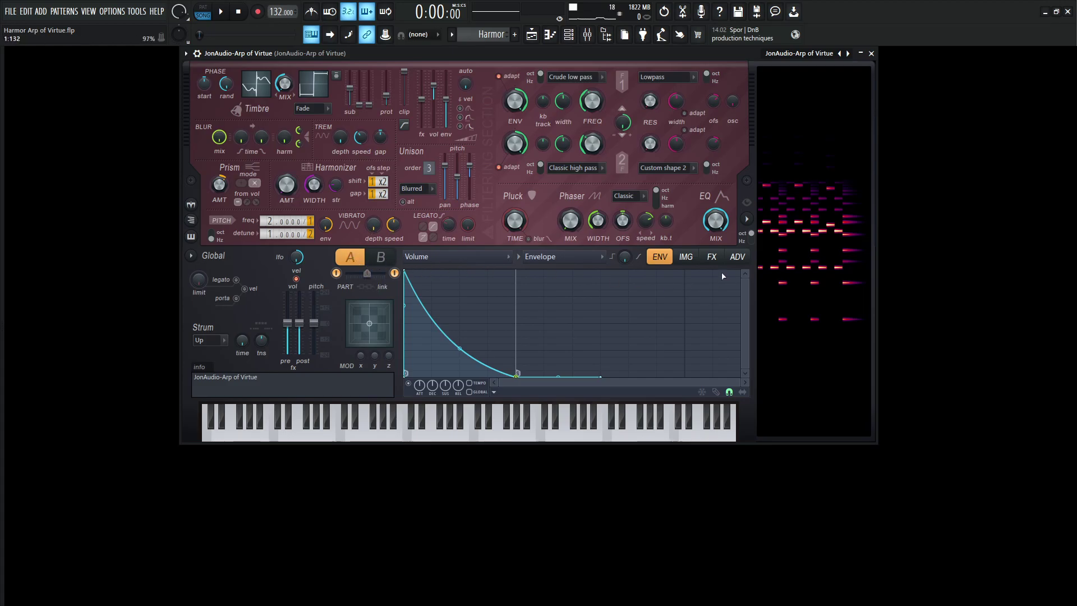
Step: On the FX page, set the chorus order to 0 and the compression to Off
left_click(713, 257)
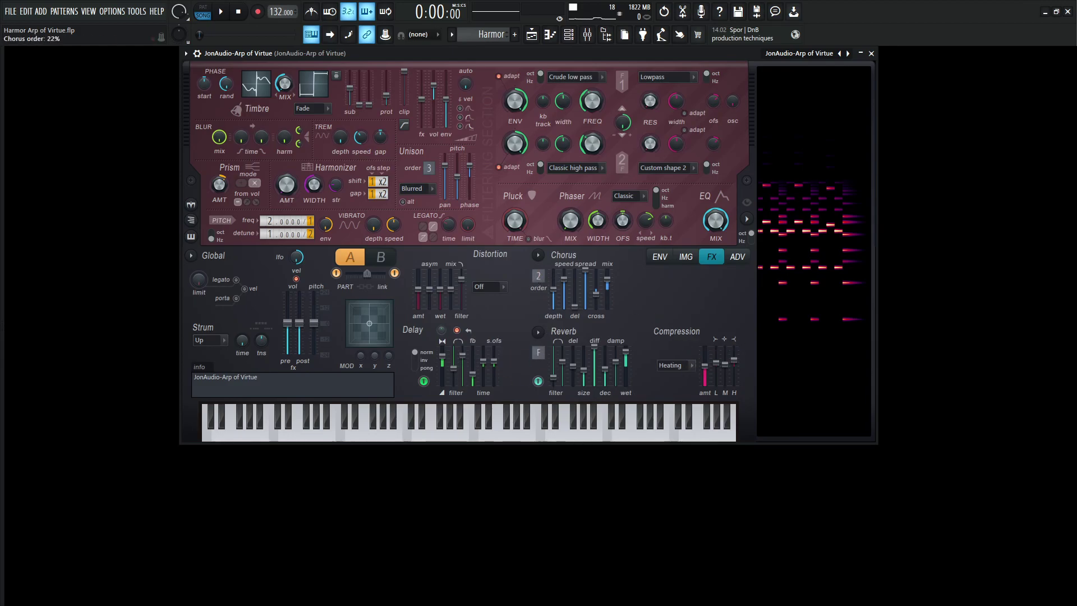
left_click_drag(537, 276, 538, 297)
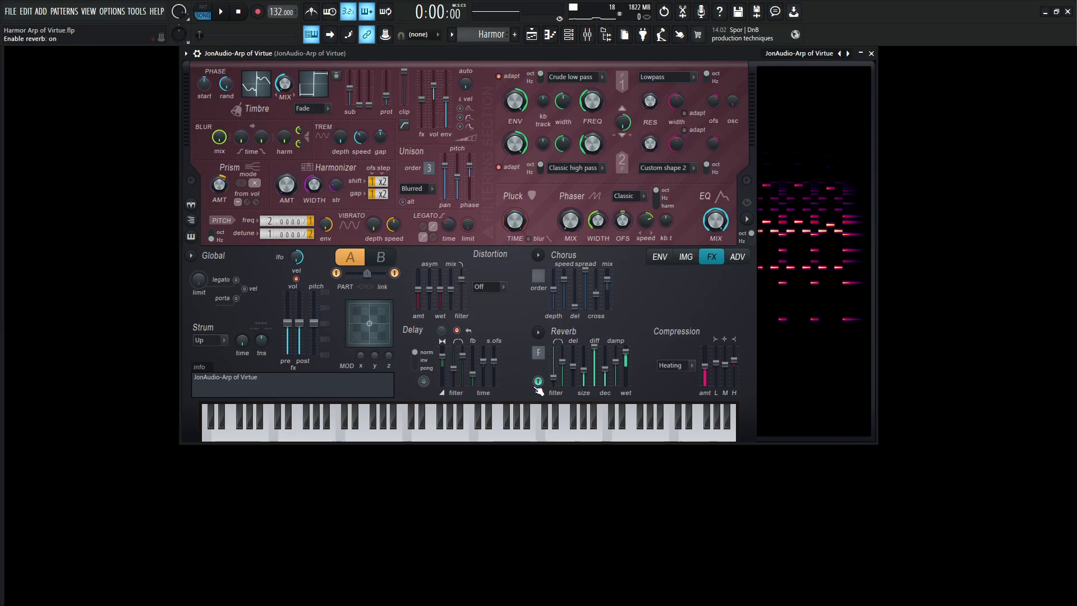
left_click(669, 366)
left_click(666, 378)
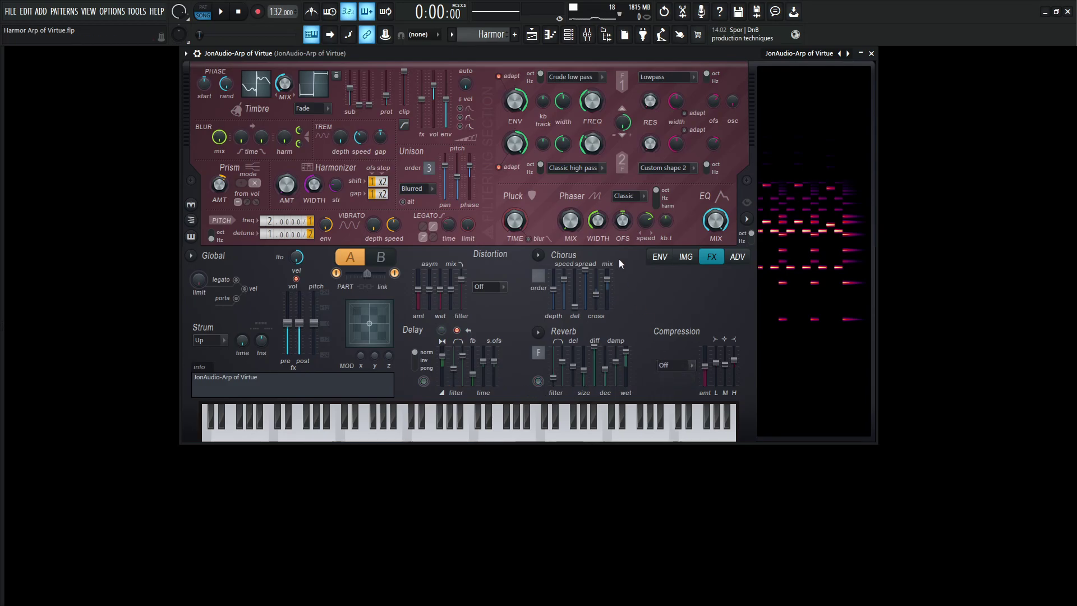
Step: Disable part B on the envelope page and audition part A with G4, F4 and a lower note
left_click(660, 257)
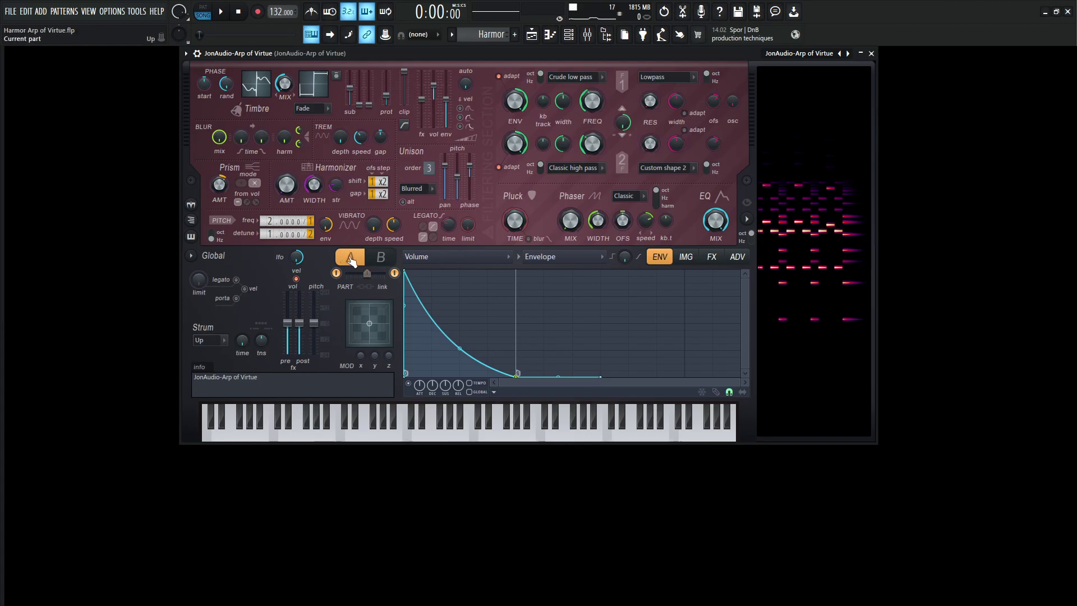
left_click(395, 273)
key("b")
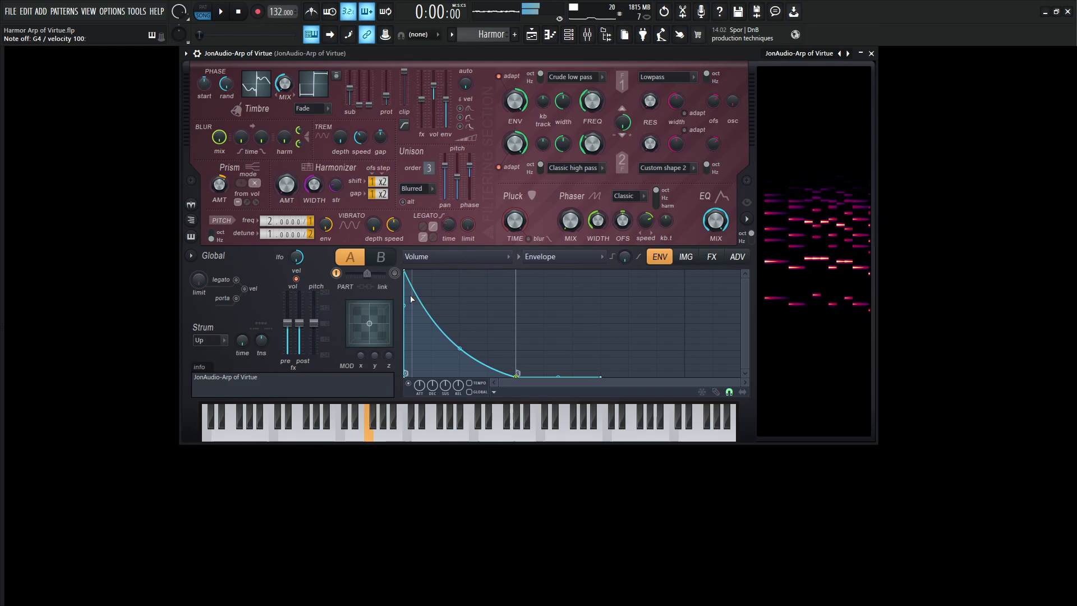
key("v")
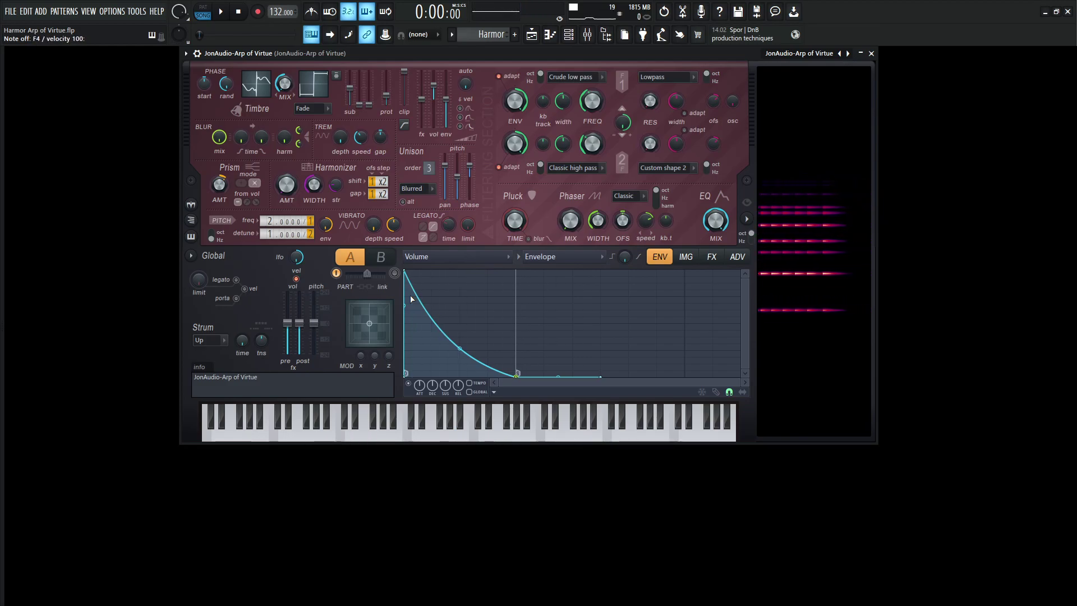
key("x")
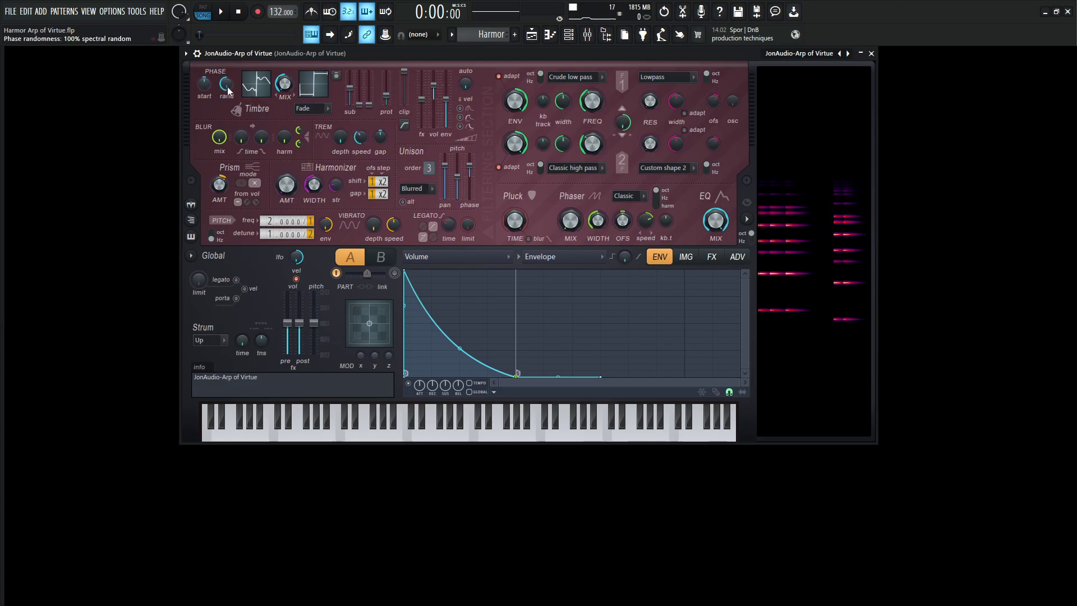
Step: Load part A's Timbre 1 harmonic level envelope and zoom the envelope view out
left_click(259, 89)
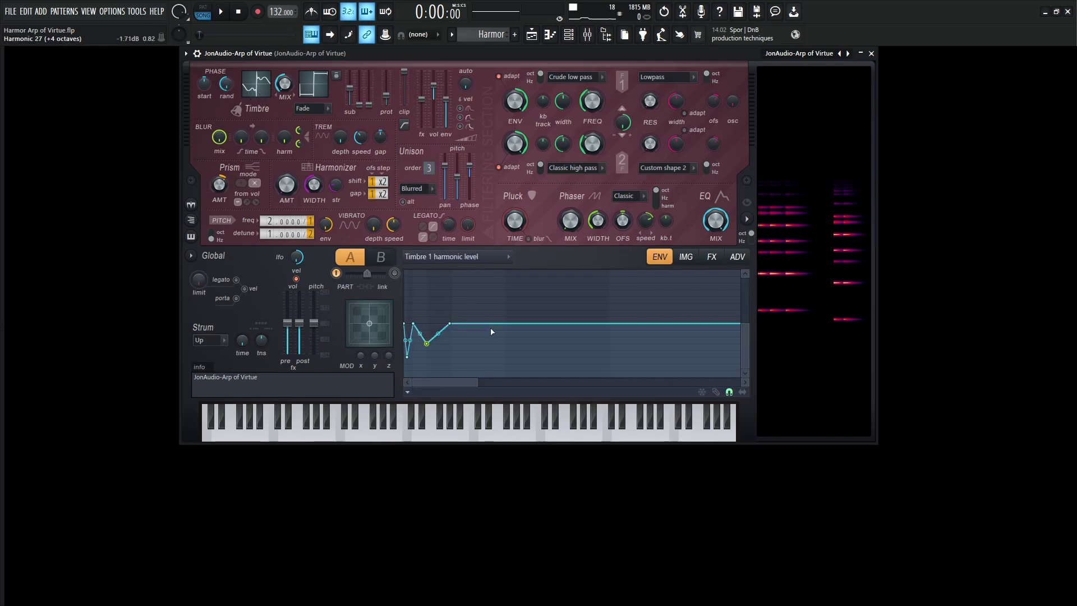
left_click_drag(474, 384, 431, 381)
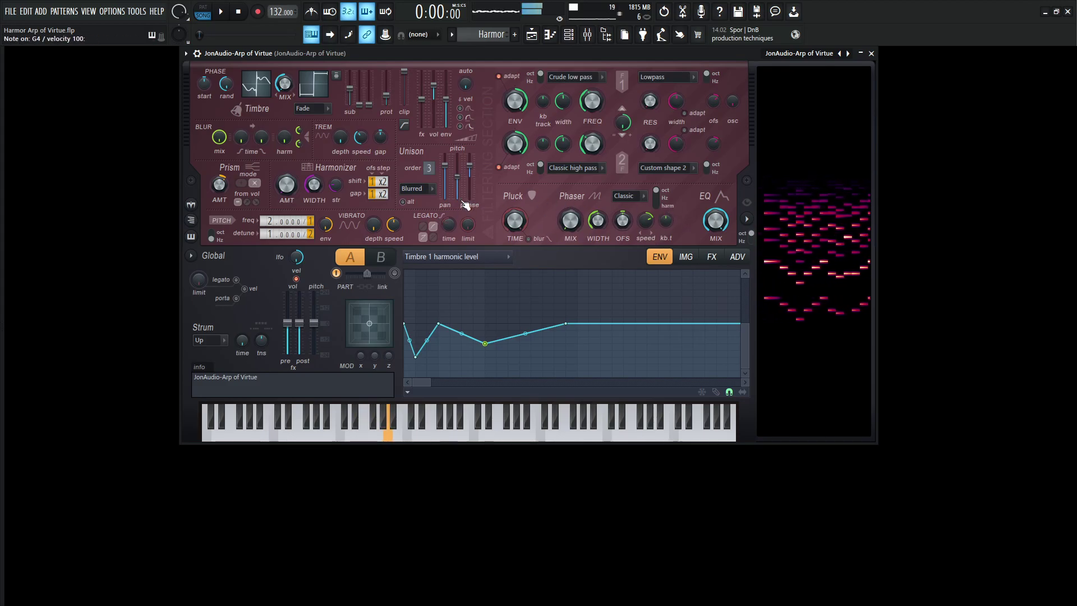
left_click(432, 256)
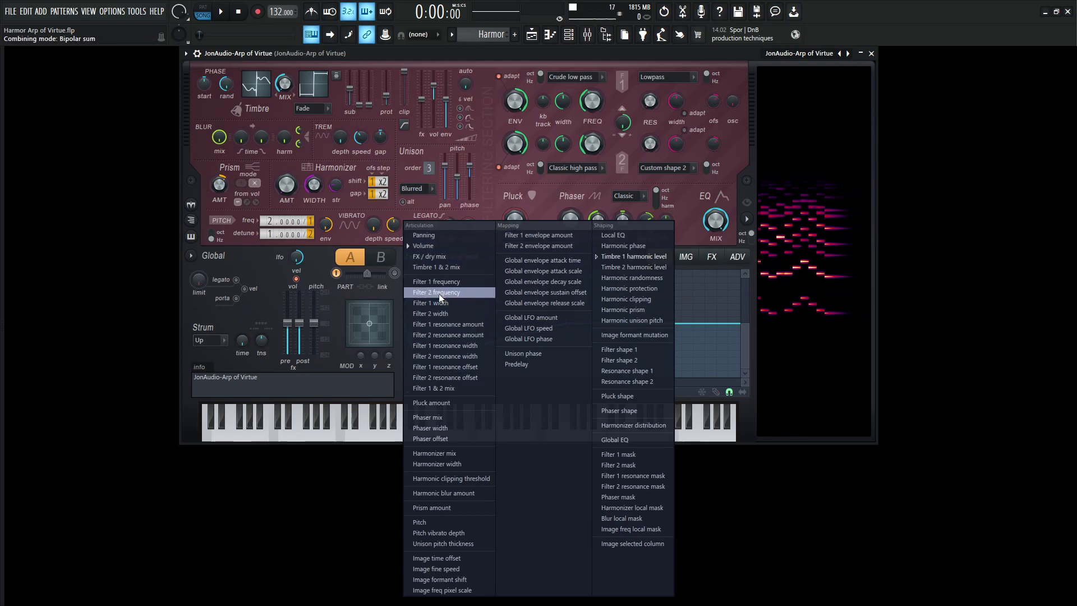
left_click(438, 246)
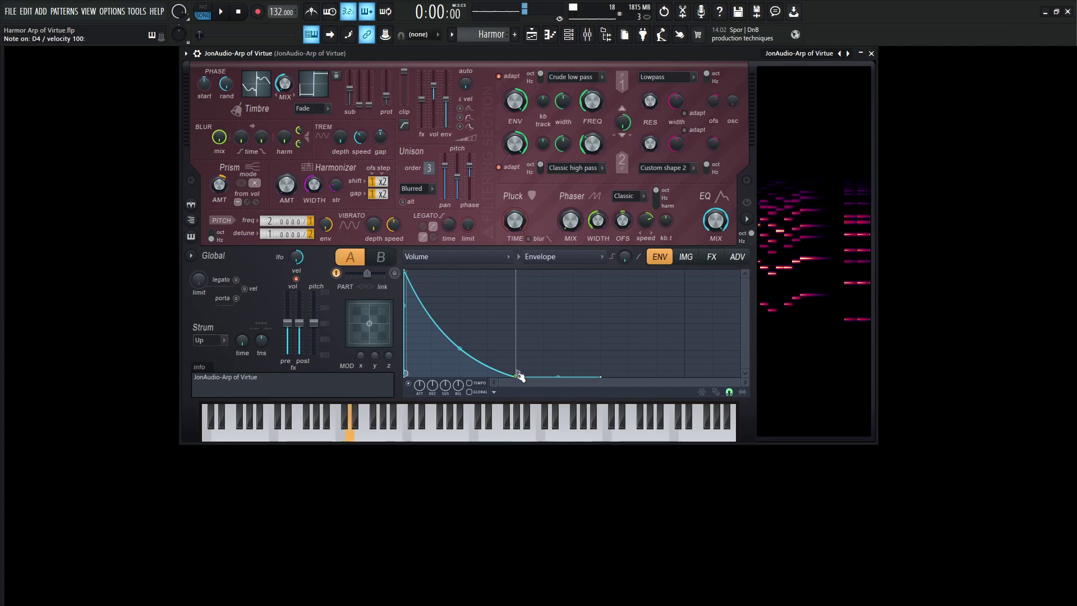
left_click(451, 256)
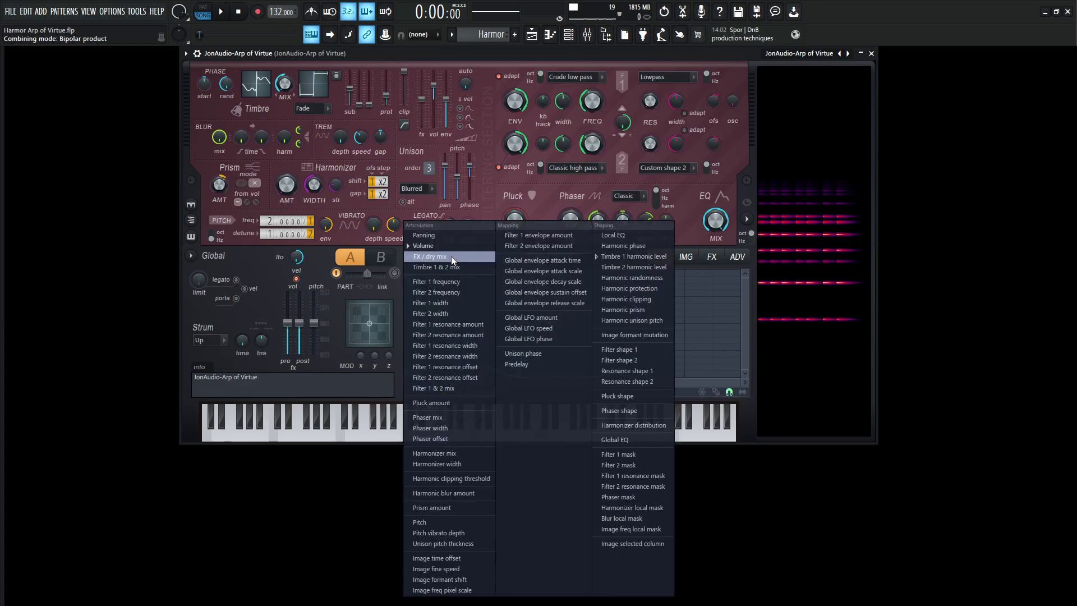
left_click(644, 256)
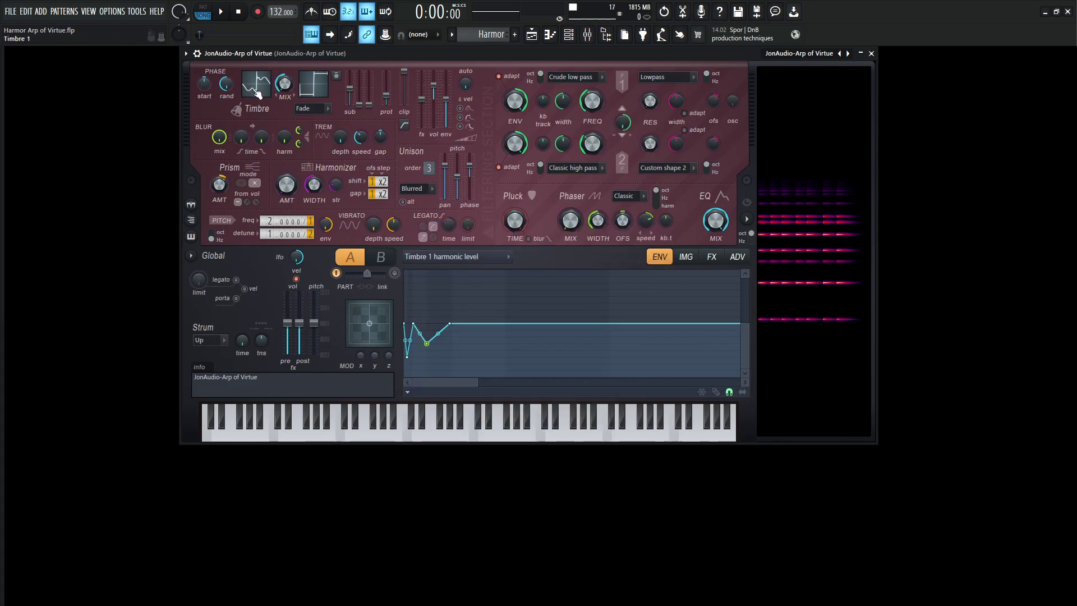
left_click(463, 258)
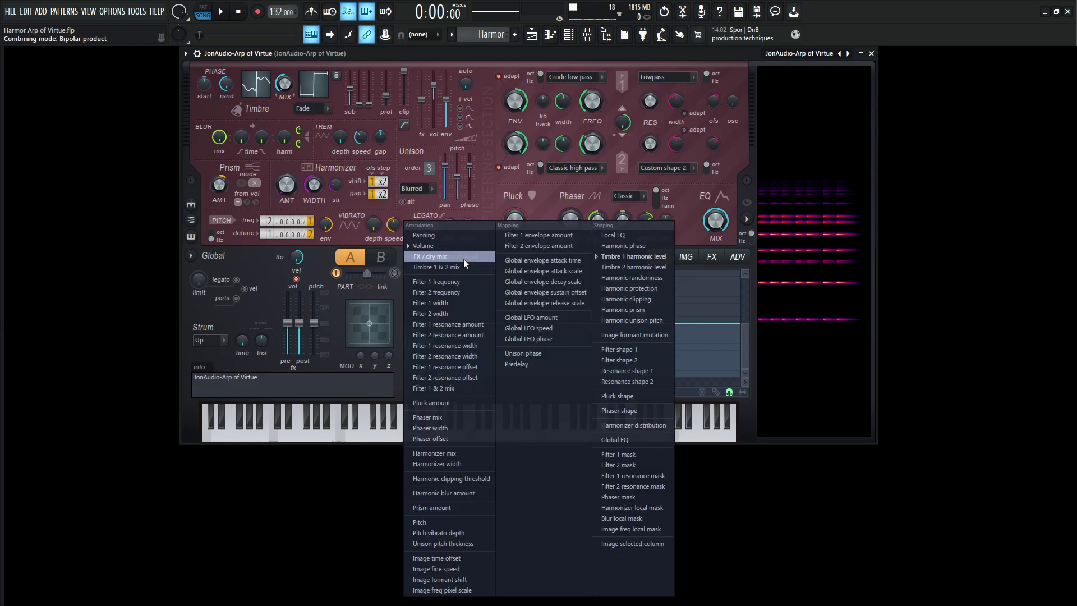
left_click(748, 335)
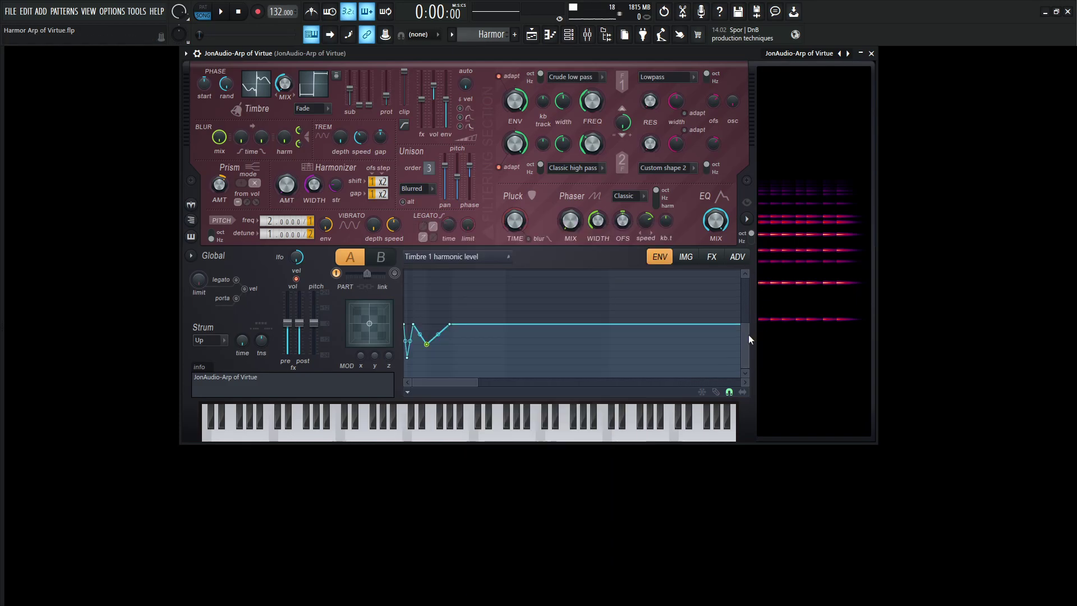
Step: Disable part A, enable part B, show part B's parameters and play E4
left_click(336, 273)
left_click(394, 273)
left_click(381, 258)
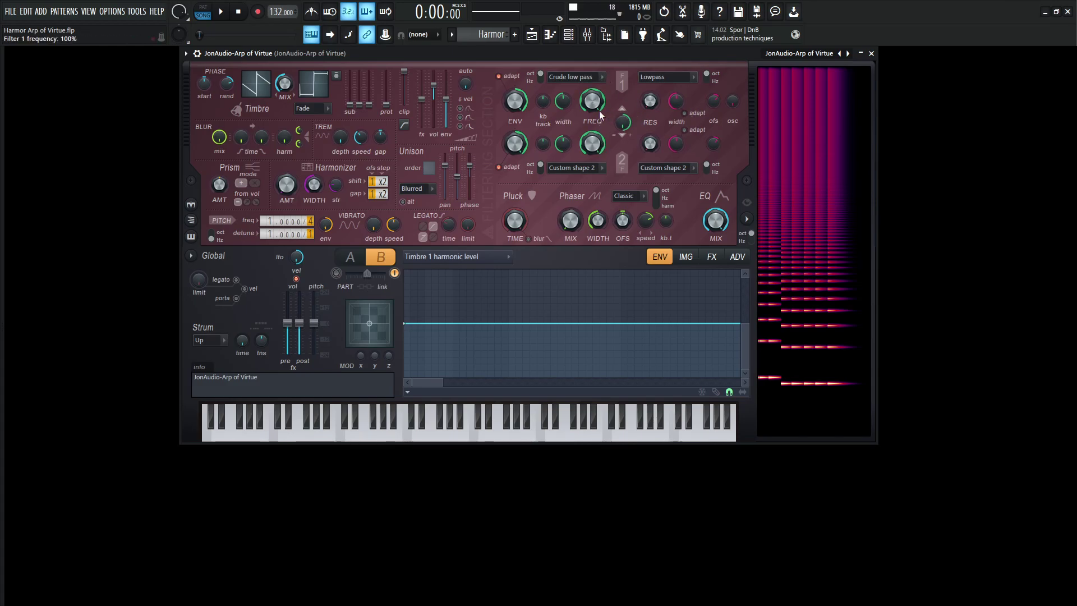
key("c")
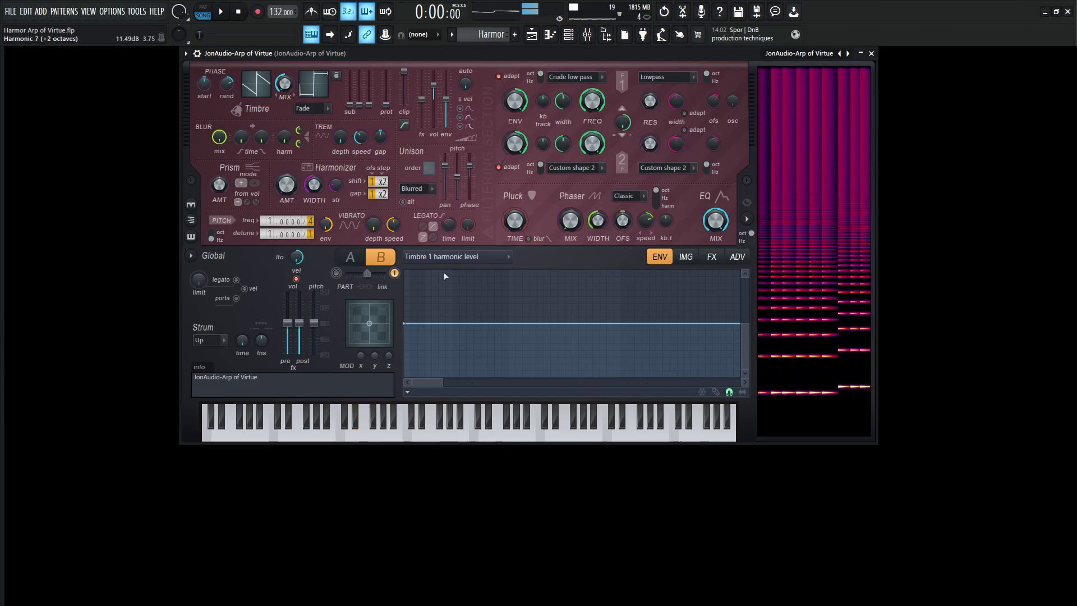
Step: Set part B's envelope target to Volume and activate the part A & B mix control
left_click(464, 256)
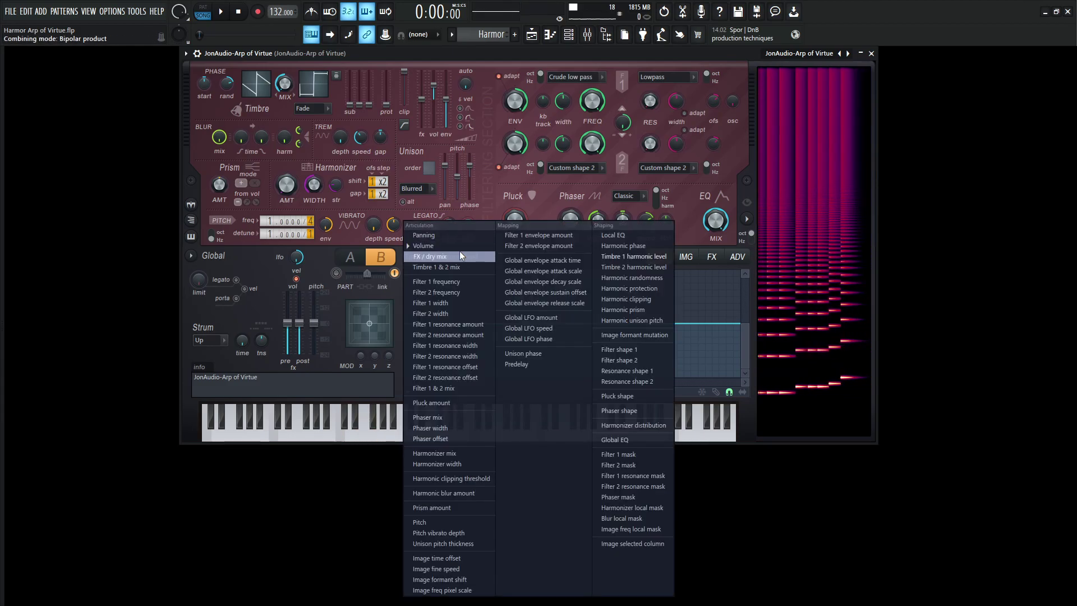
left_click(459, 246)
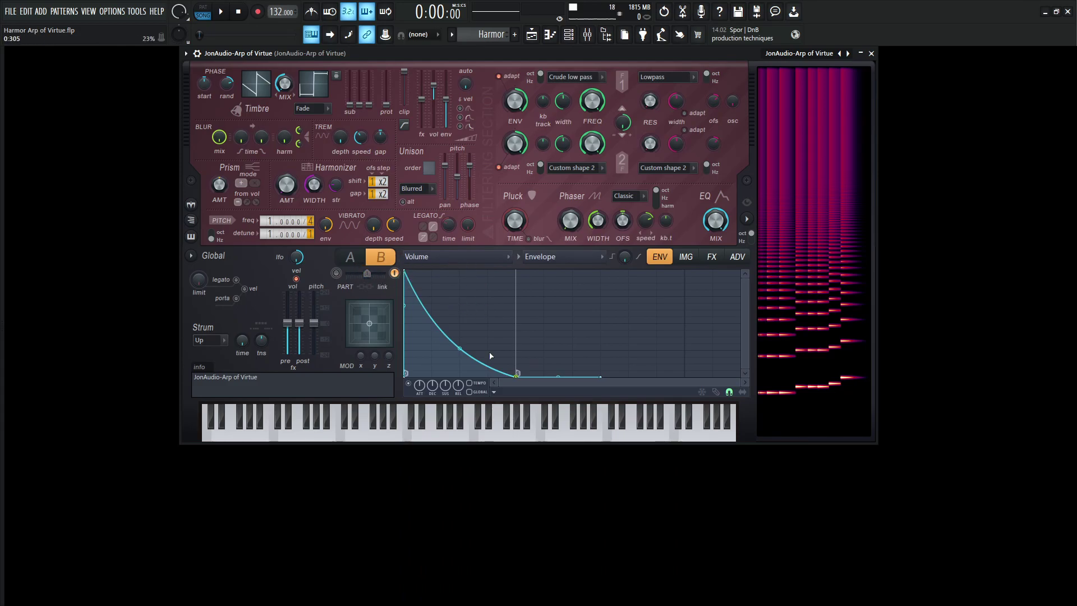
left_click(494, 391)
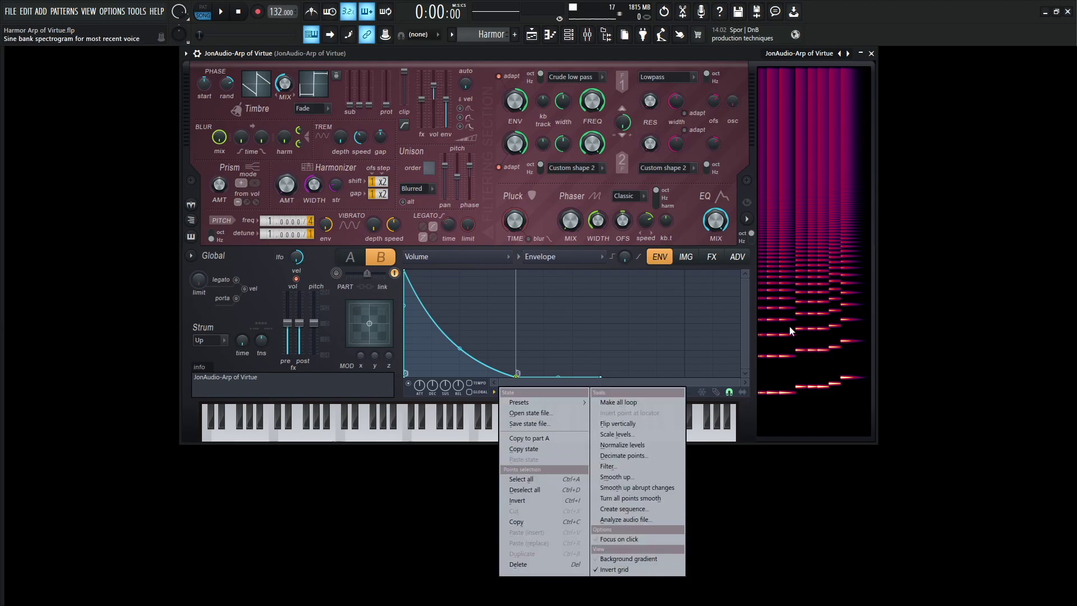
left_click(733, 323)
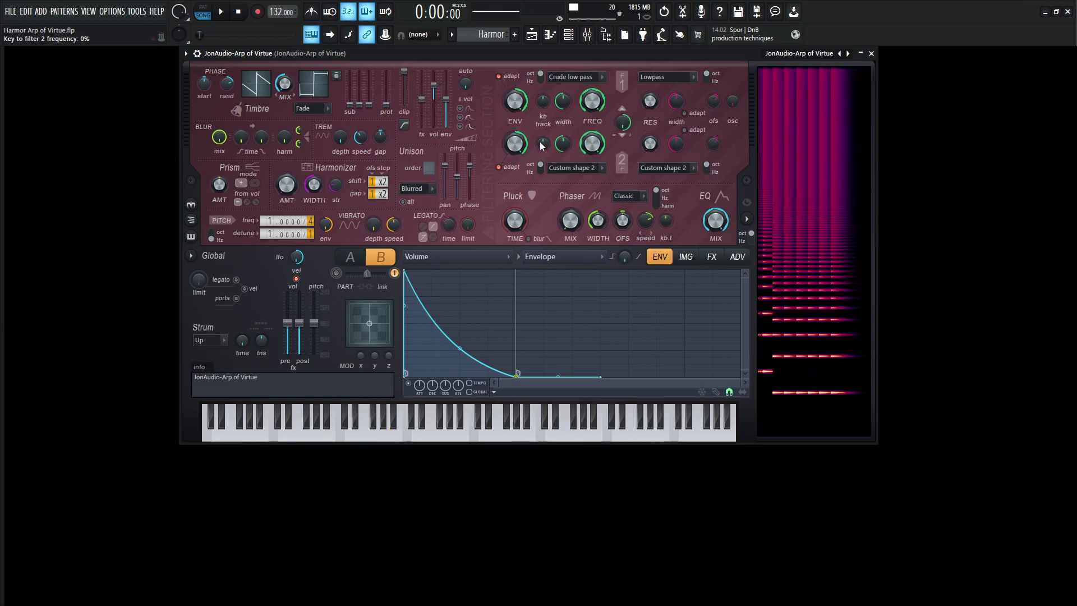
left_click(426, 256)
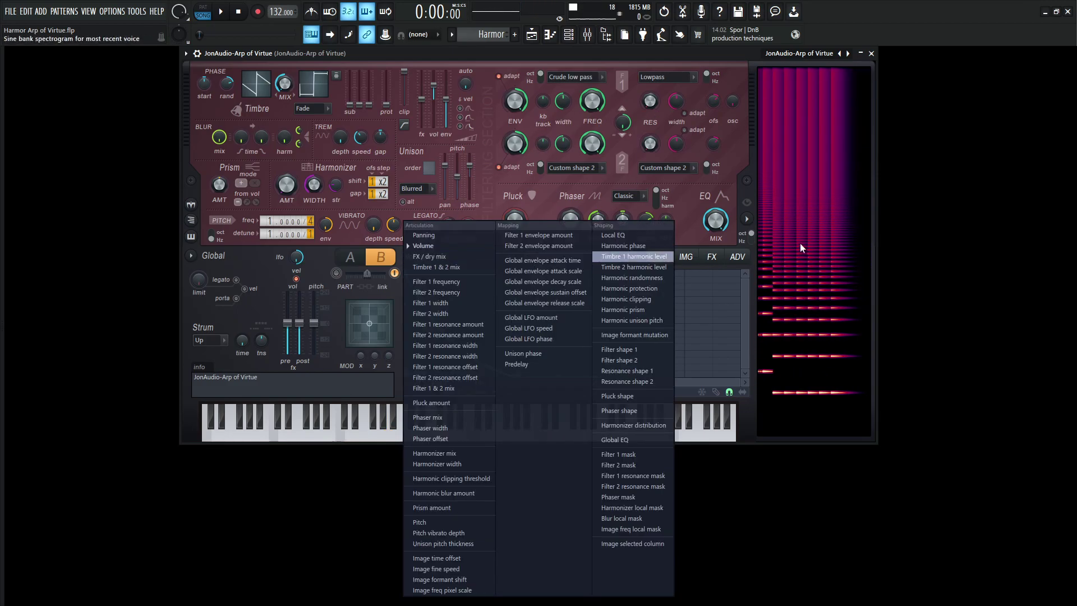
left_click(745, 293)
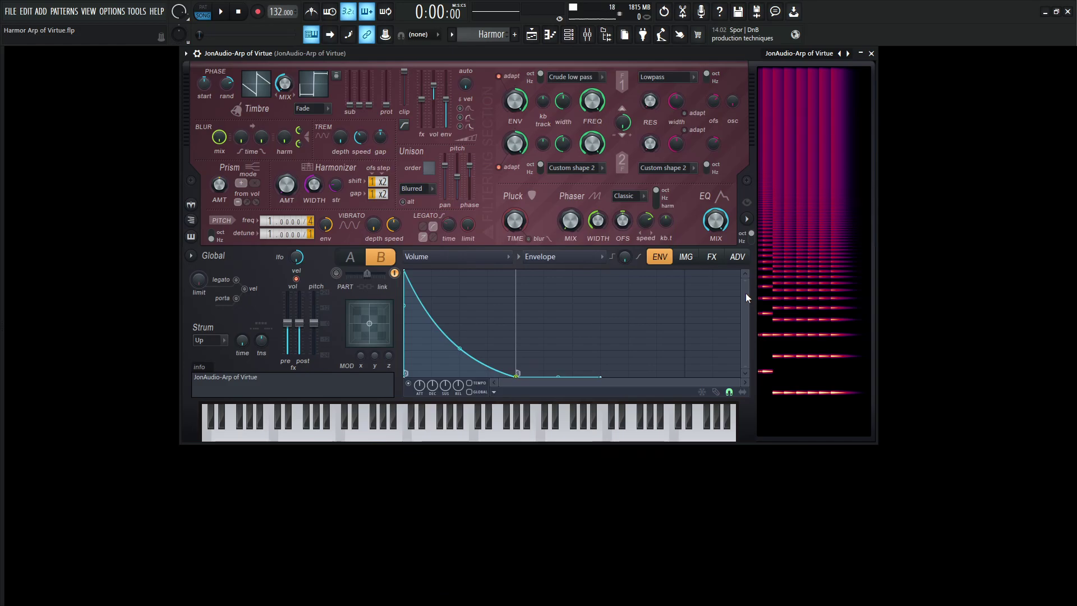
left_click(336, 273)
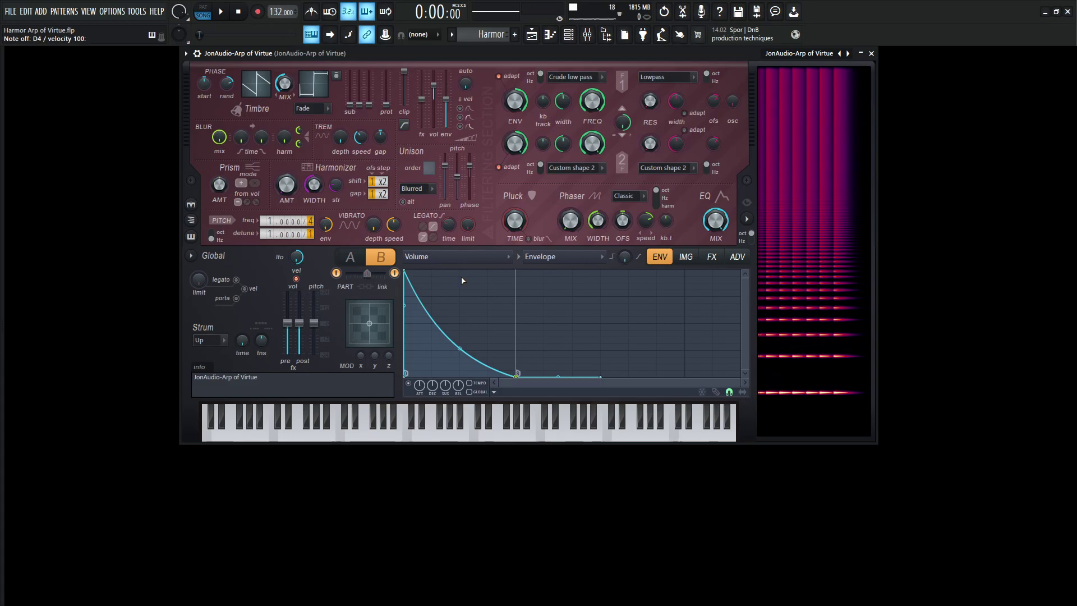
Step: Raise the chorus order to 2 and enable the delay with 30% feedback and 2:00 time
left_click(711, 258)
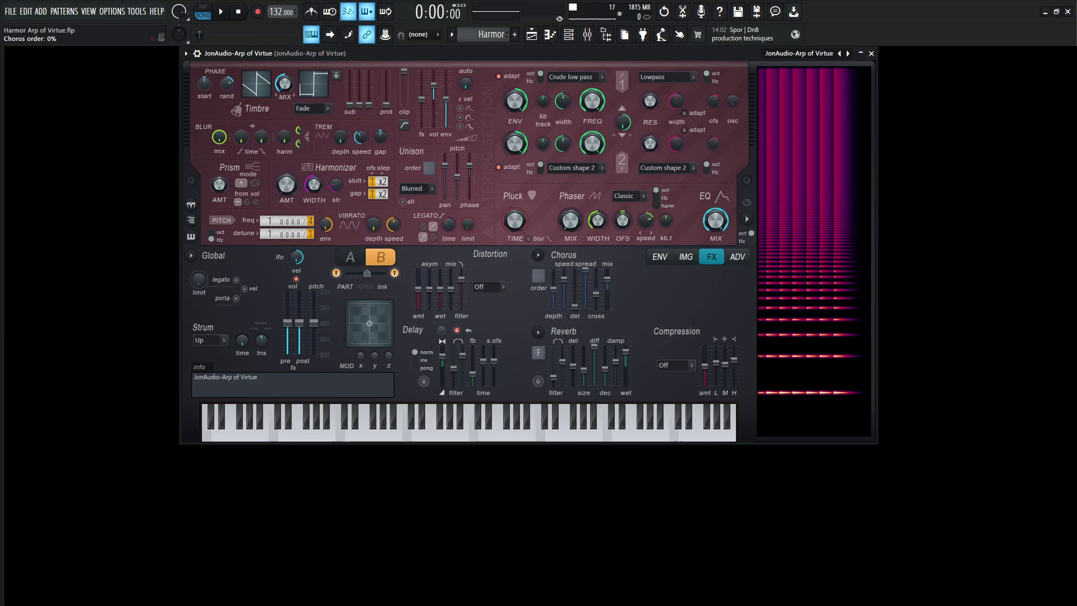
scroll(538, 275, "up", 1)
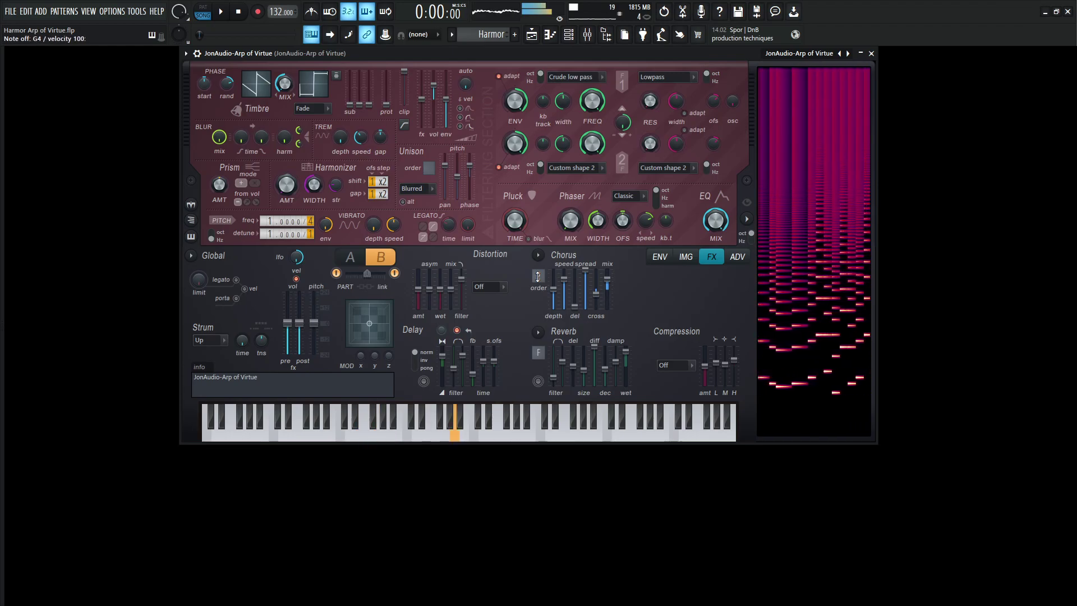
scroll(538, 275, "up", 1)
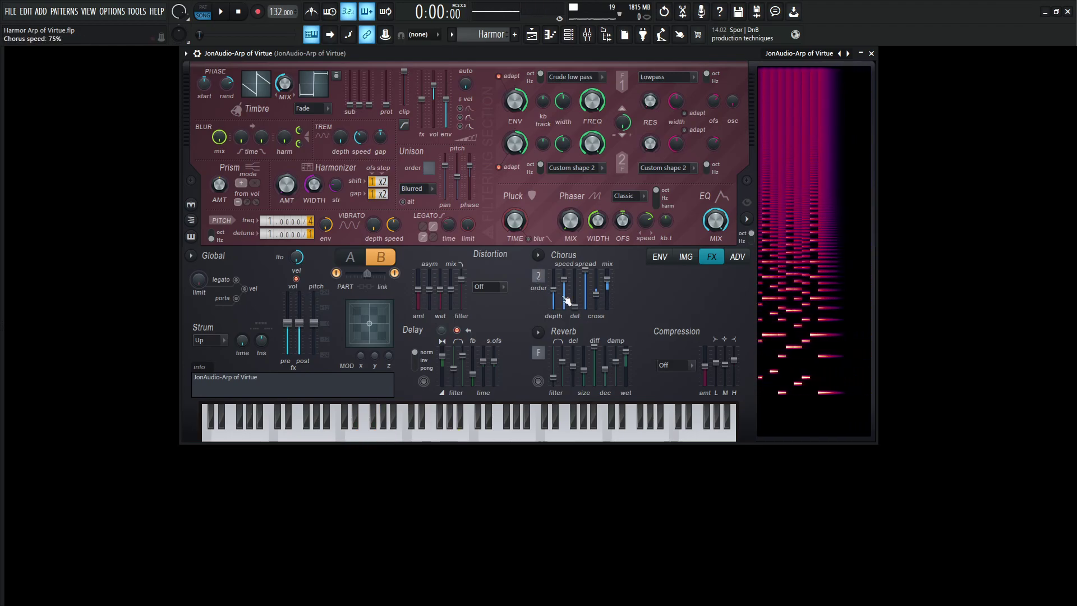
left_click(424, 383)
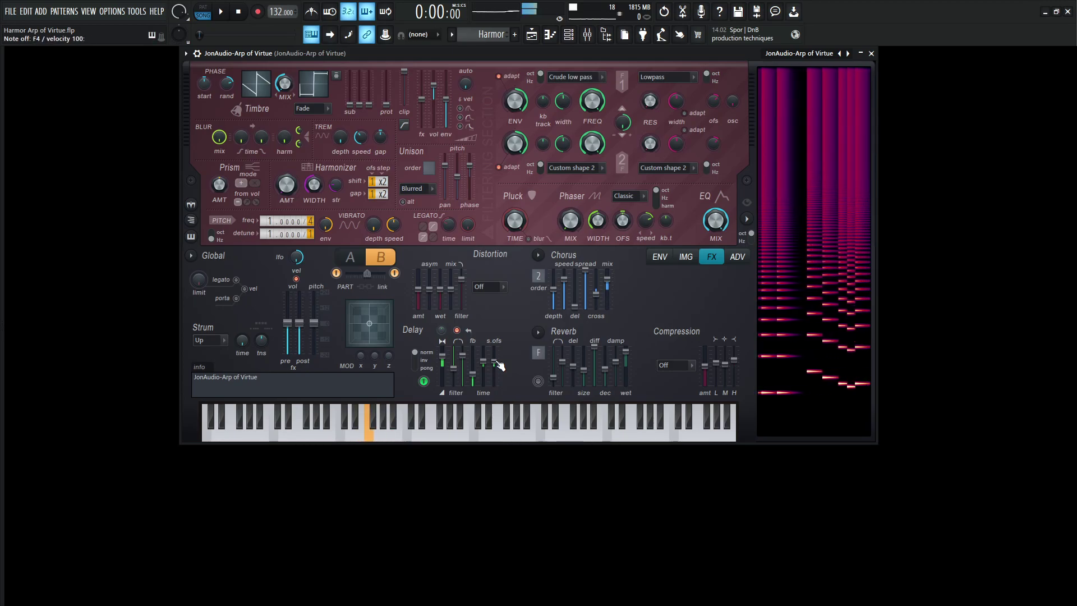
Step: Enable the reverb with 40% size, 100% diffusion and 1493 ms decay
left_click(539, 381)
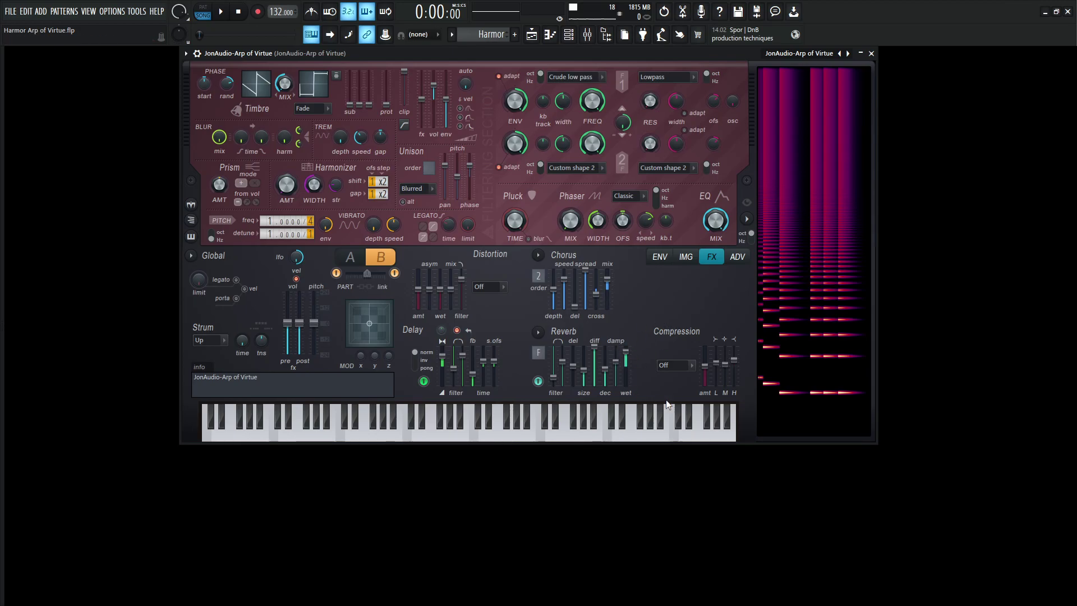
Step: Change the compression type to Heating
left_click(679, 367)
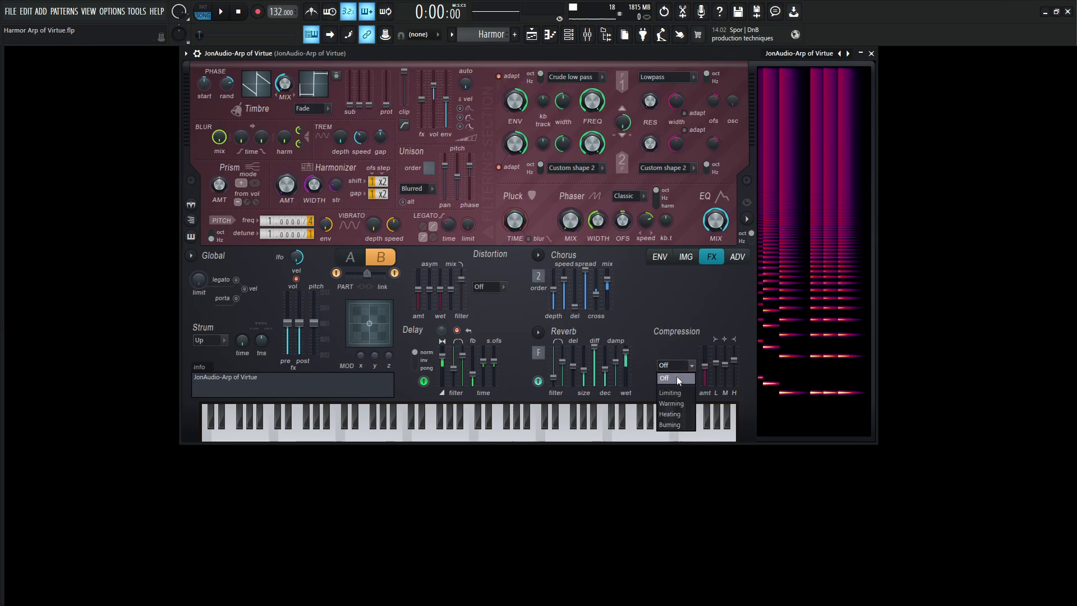
left_click(682, 416)
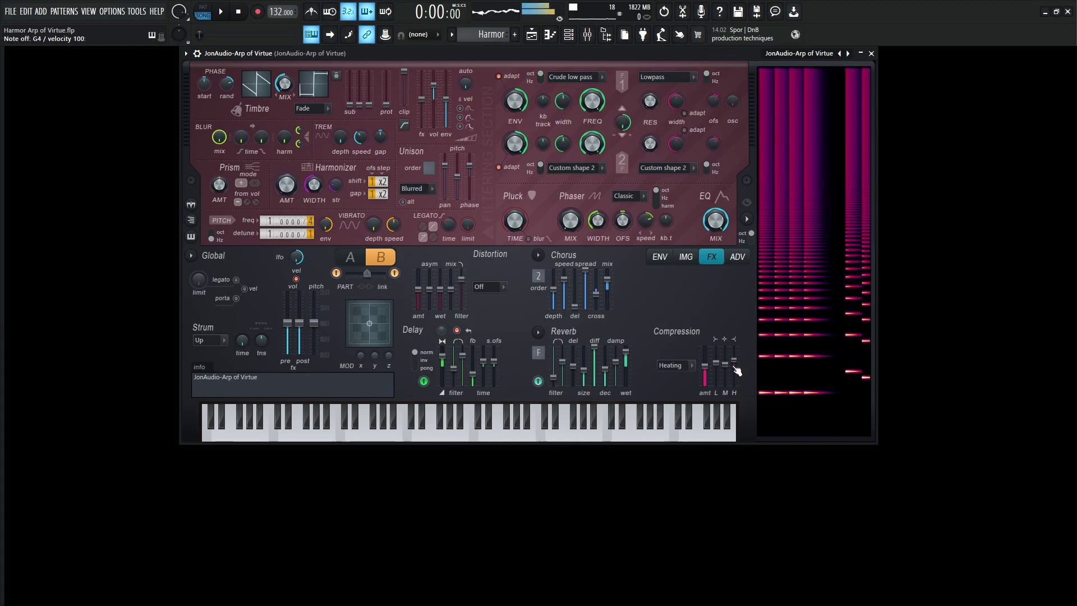
Step: Audition the patch with a couple of notes, review the advanced settings, then return to the envelopes
key("c")
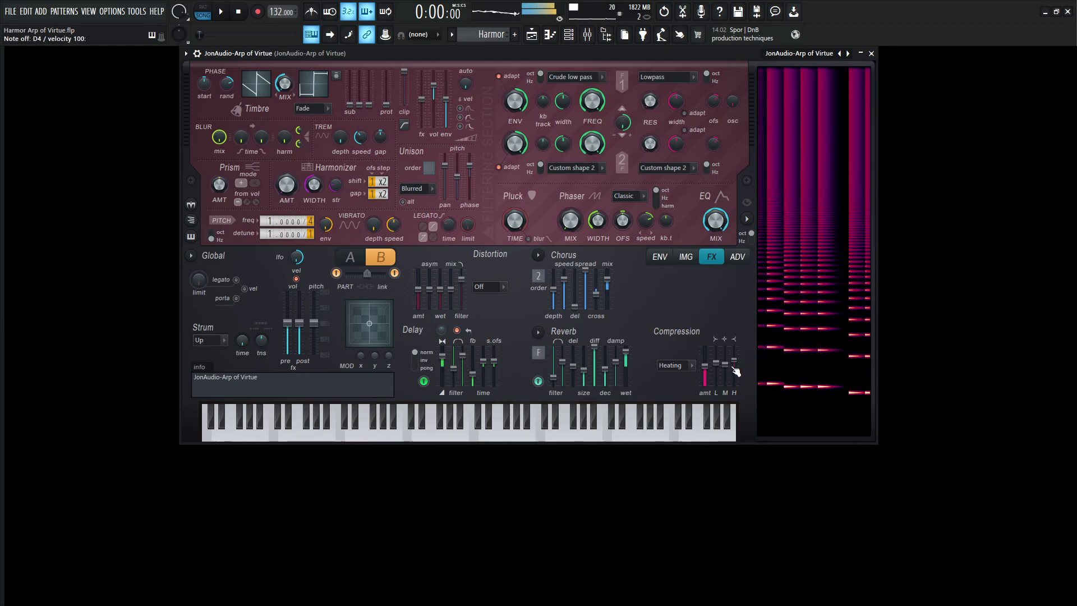
key("x")
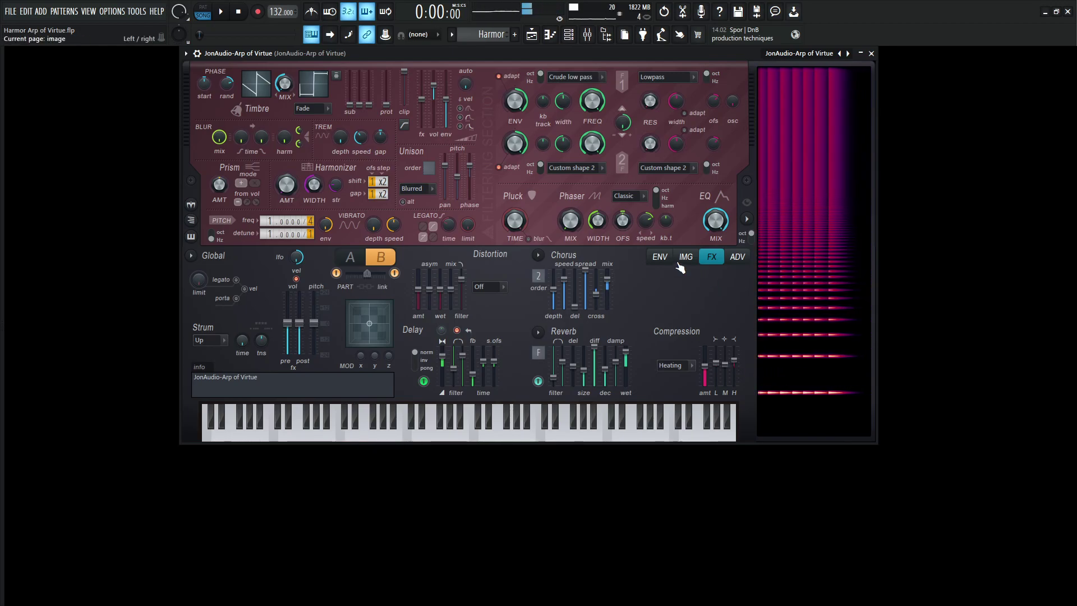
left_click(667, 259)
left_click(737, 257)
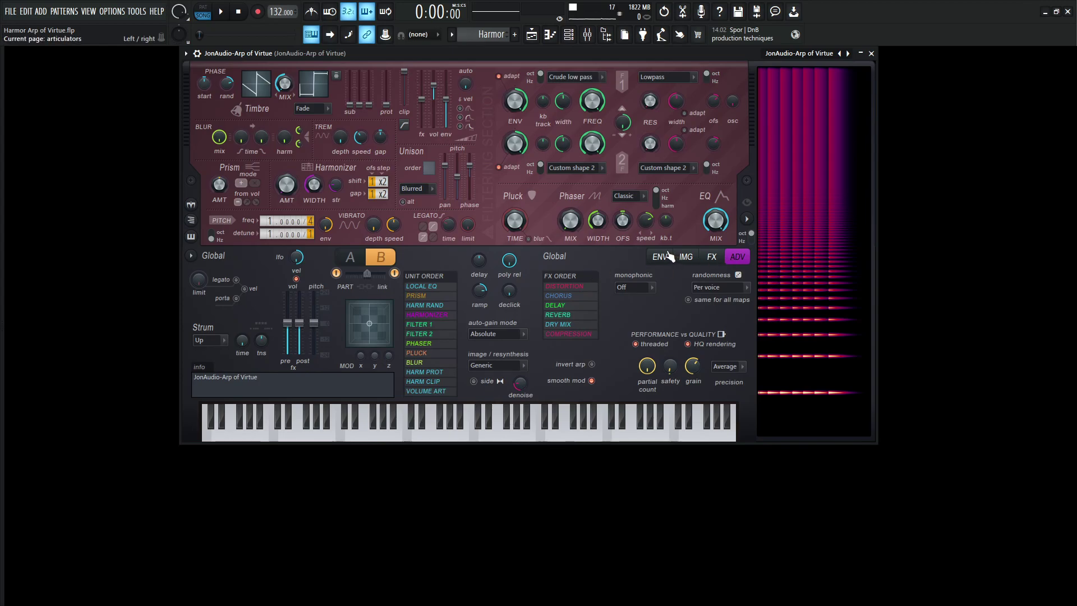
left_click(667, 258)
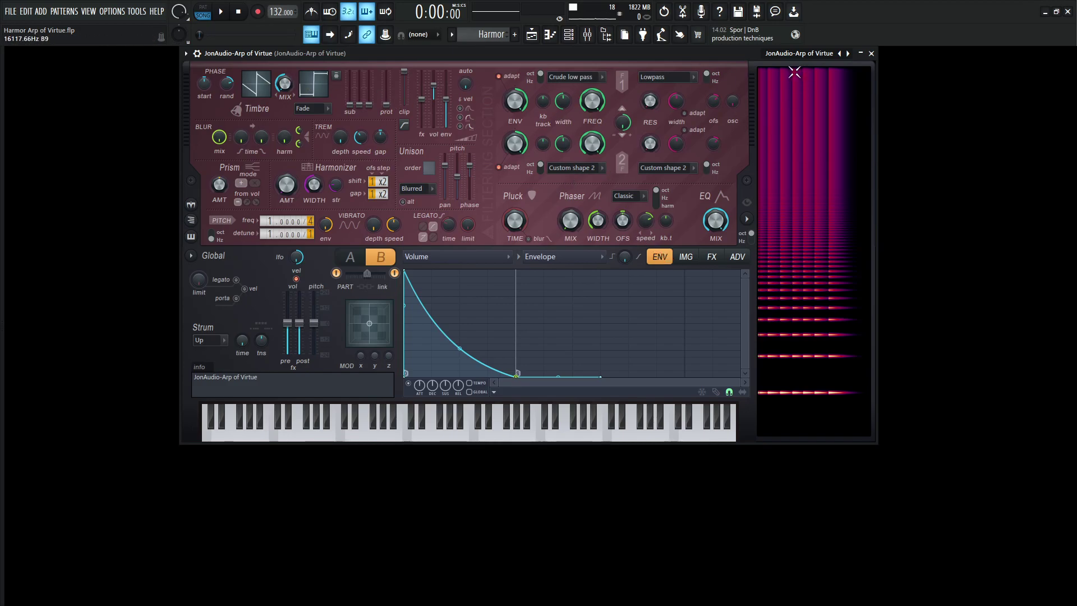
left_click(188, 55)
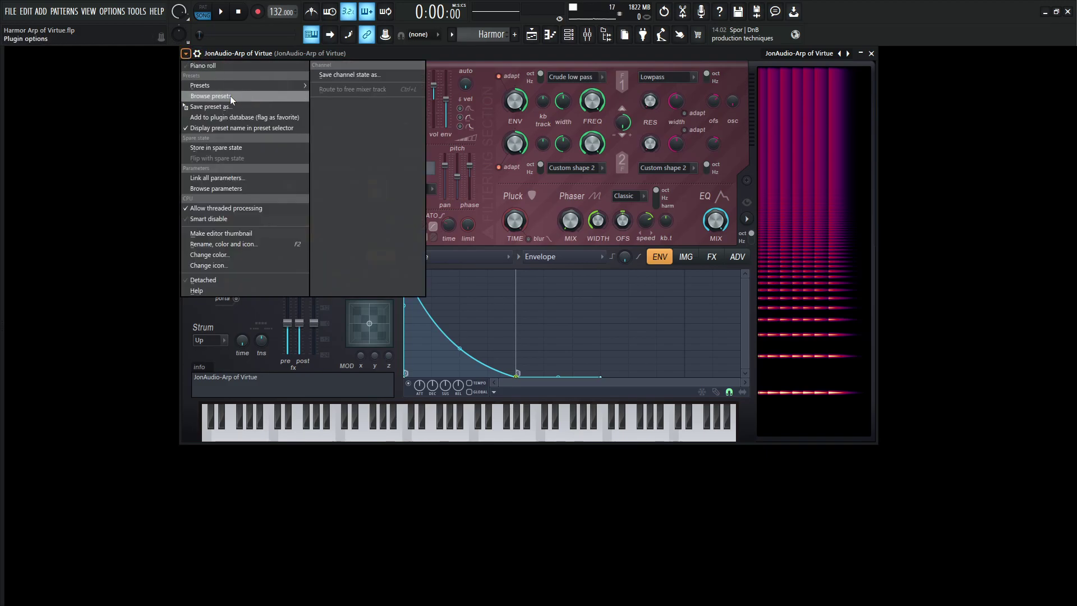
left_click(498, 55)
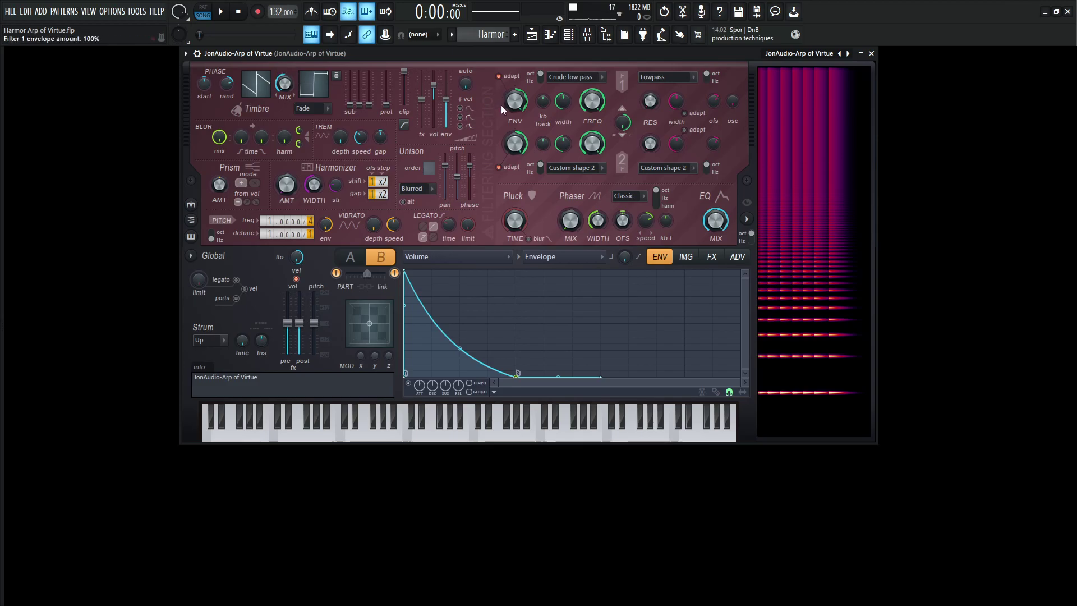
Step: Play the Arp of Virtue pattern through with its piano roll displayed, then stop playback
key("space")
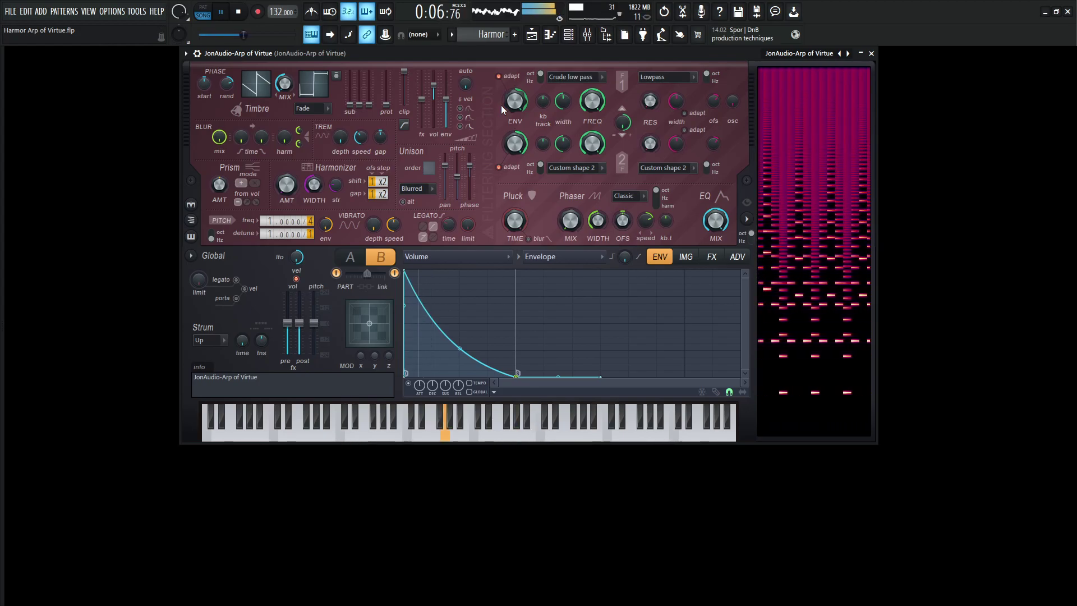
key("F7")
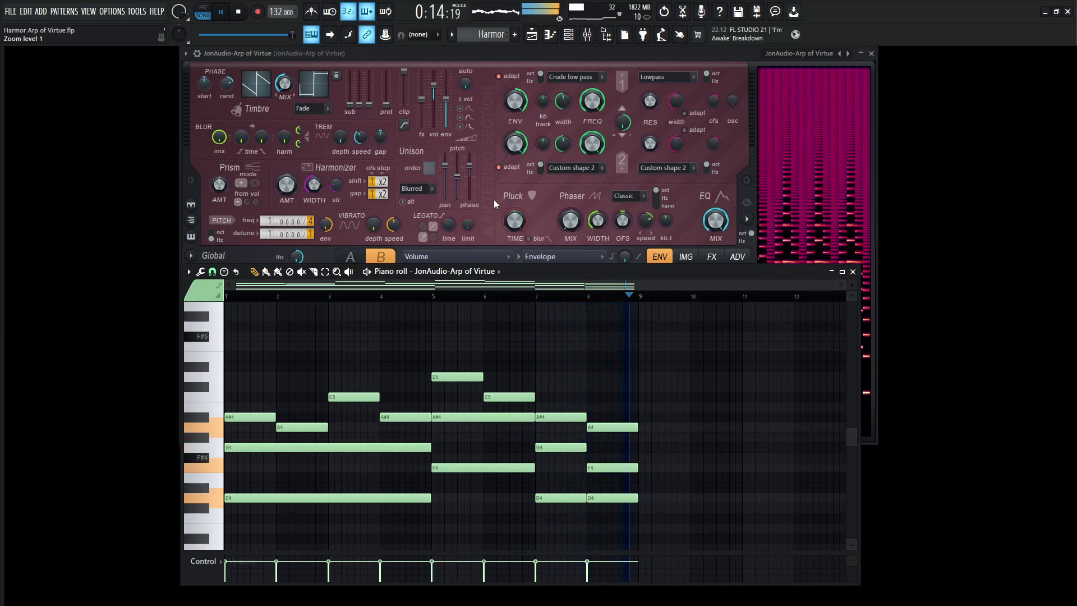
key("space")
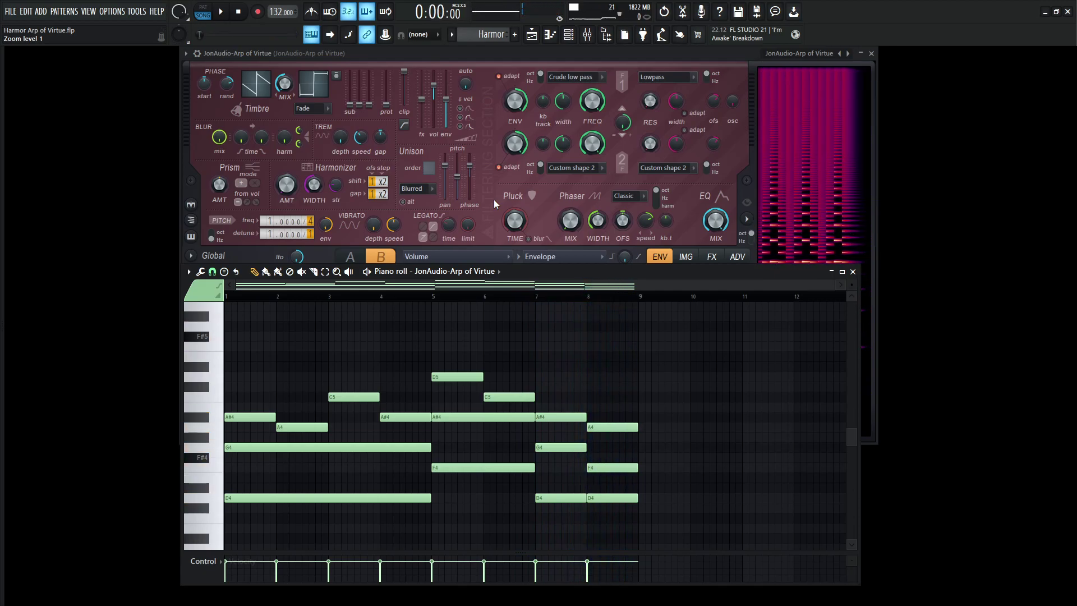